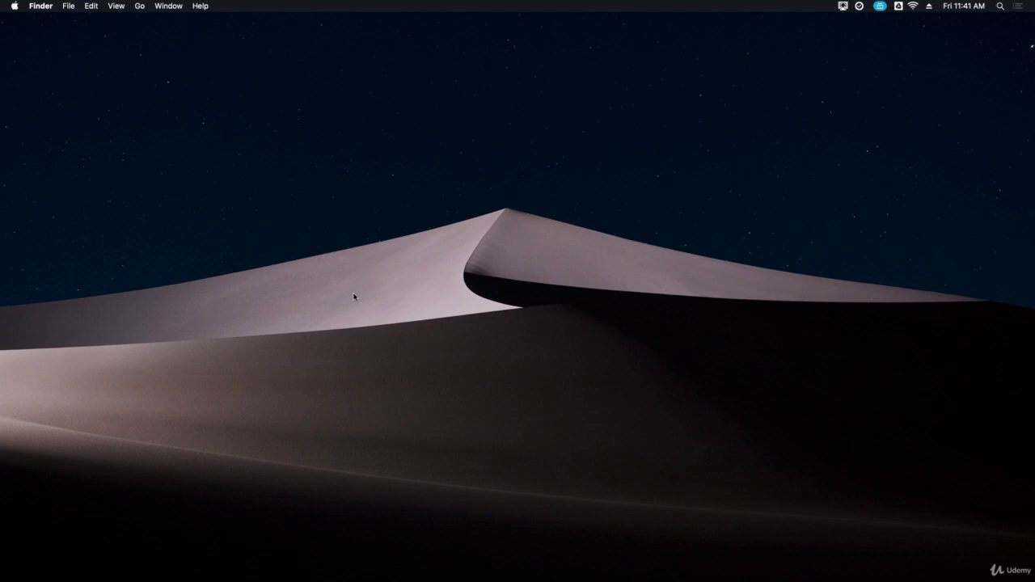
# - Launch Firefox Developer Edition on google.com and open the Inspector via Inspect Element
pyautogui.moveTo(446, 580)
pyautogui.click(583, 566)
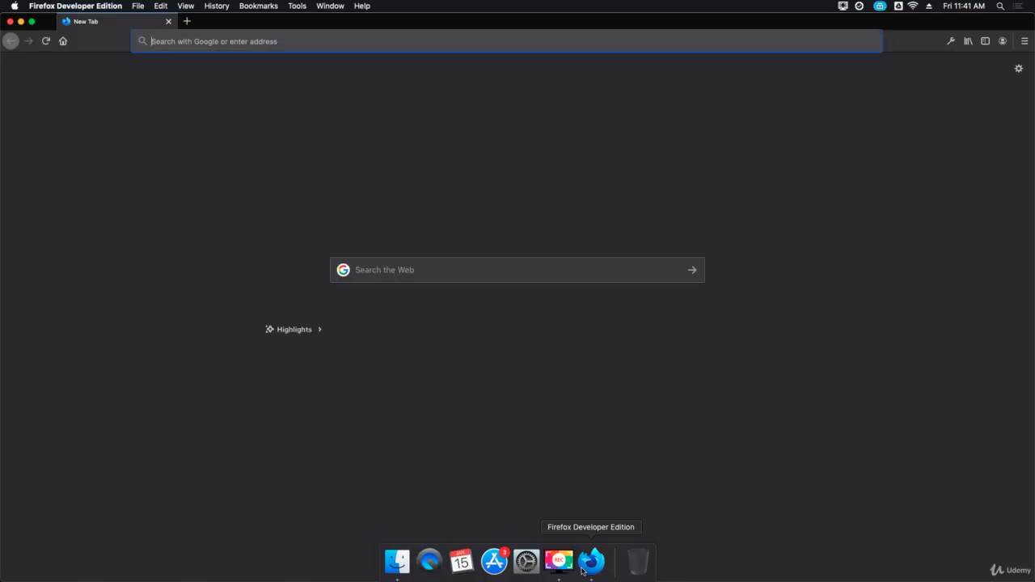
pyautogui.click(217, 177)
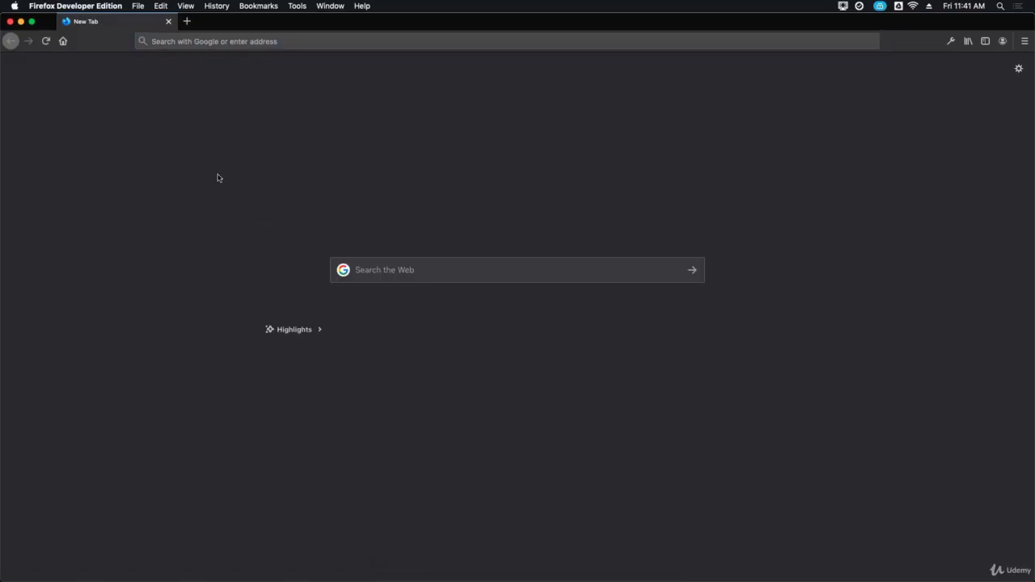
pyautogui.rightClick(217, 177)
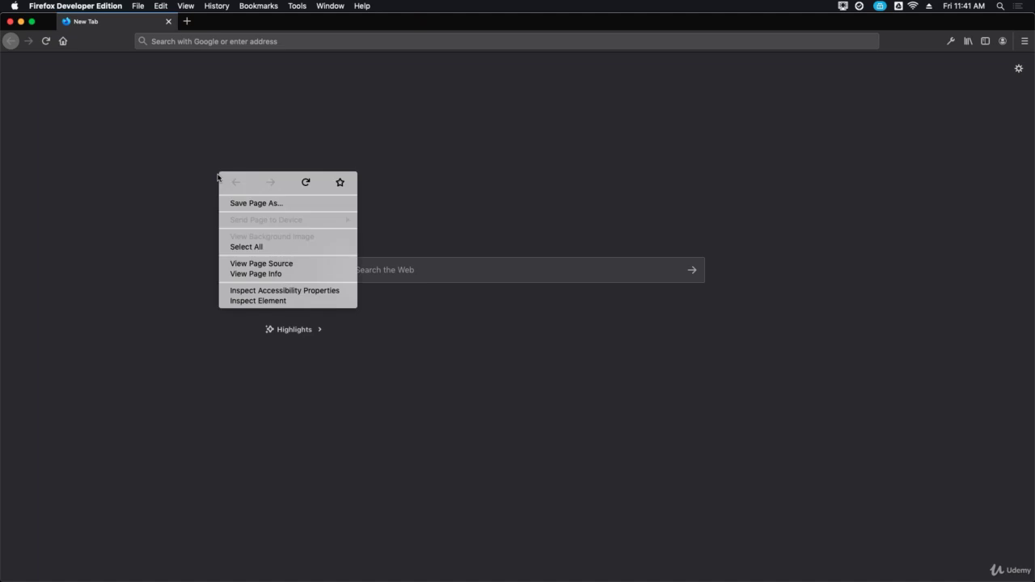
pyautogui.click(238, 301)
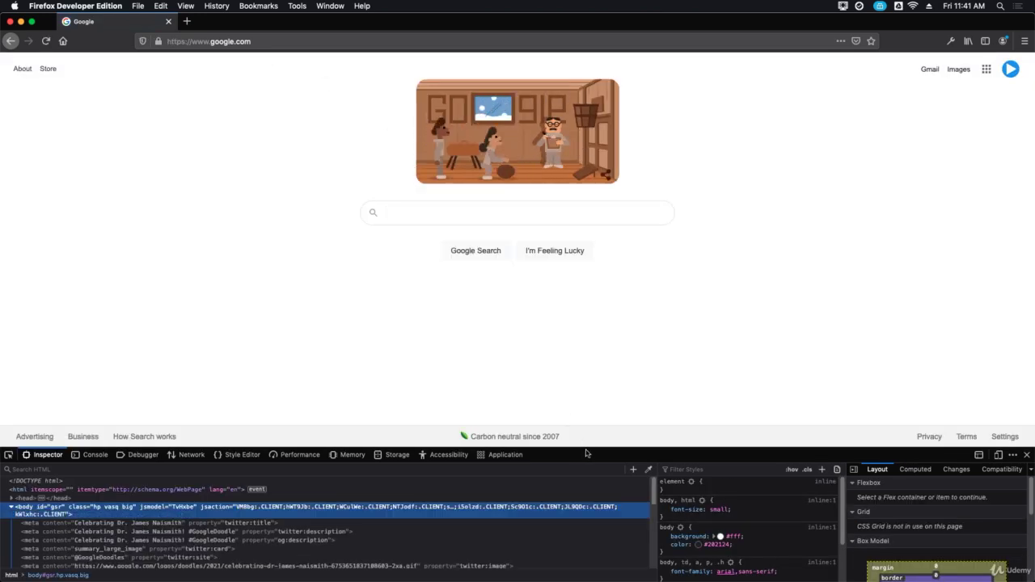
# - Enlarge the devtools panel and pick the About link to view its markup, CSS rules and box model
pyautogui.moveTo(585, 449); pyautogui.dragTo(609, 312)
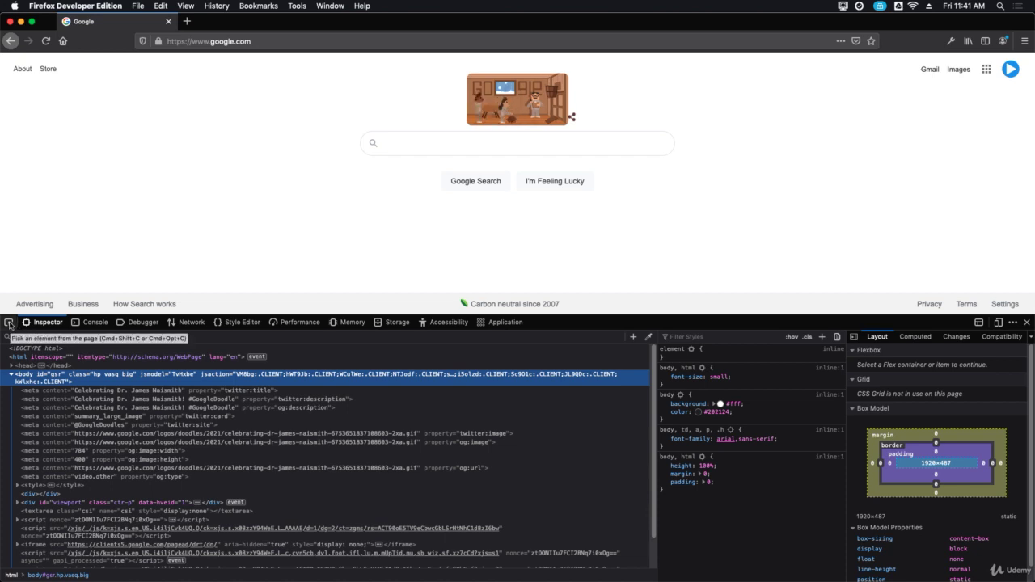
pyautogui.click(10, 325)
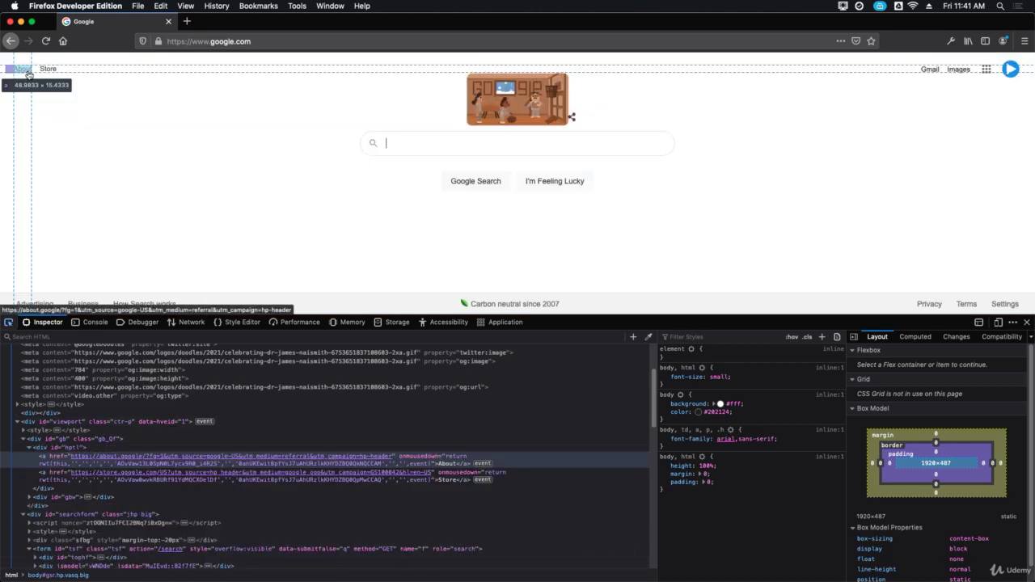
pyautogui.click(29, 73)
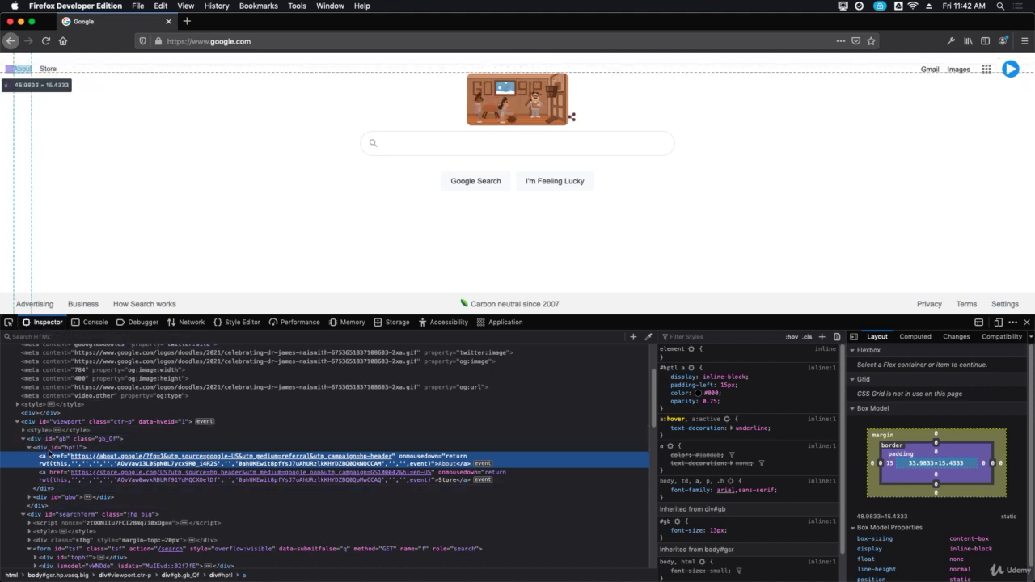
pyautogui.scroll(-3, 58, 481)
pyautogui.scroll(-3, 79, 483)
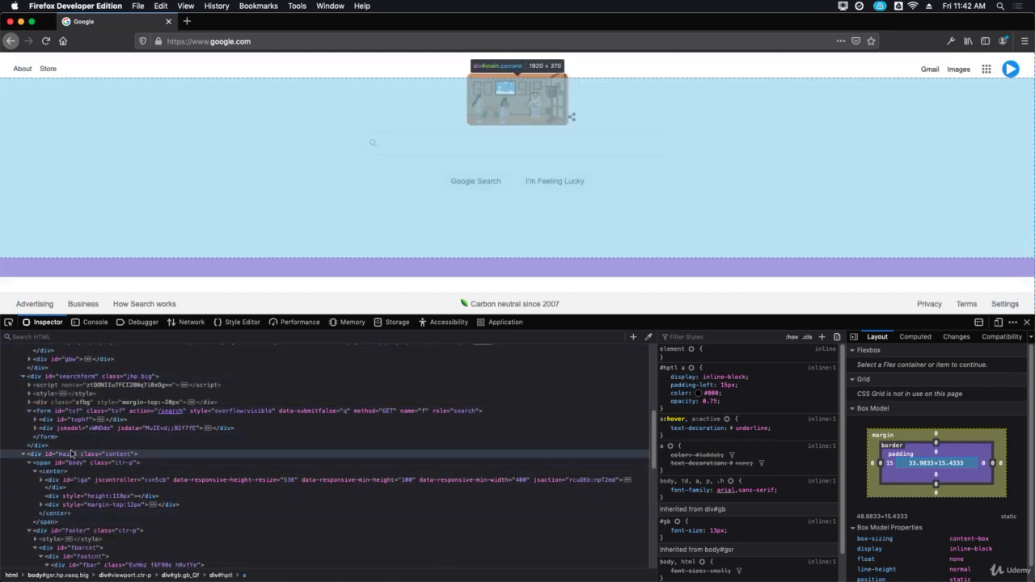
pyautogui.scroll(-8, 71, 485)
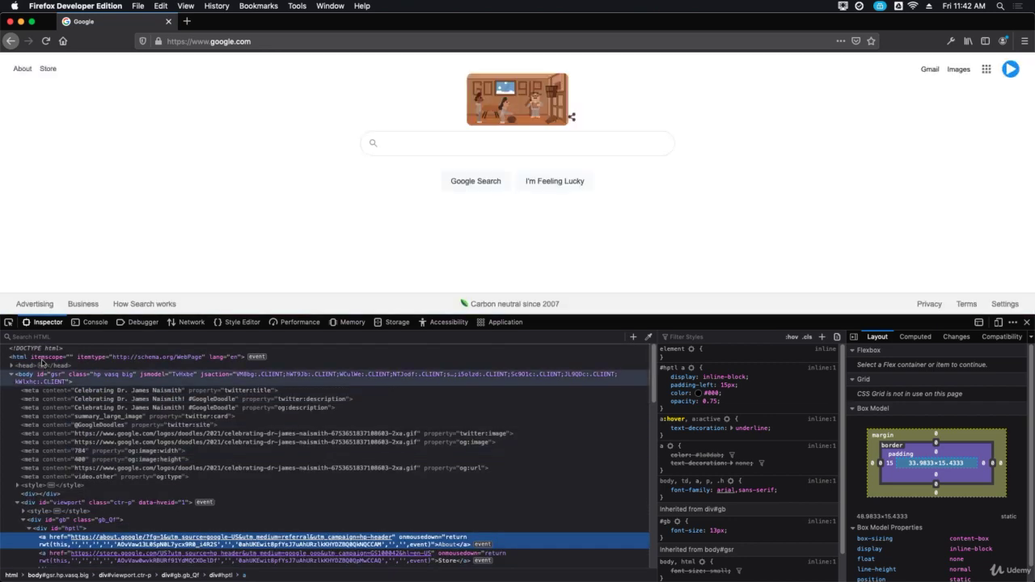
# - Clear the console, look at the Debugger, then view the Network panel's 30 requests
pyautogui.click(89, 327)
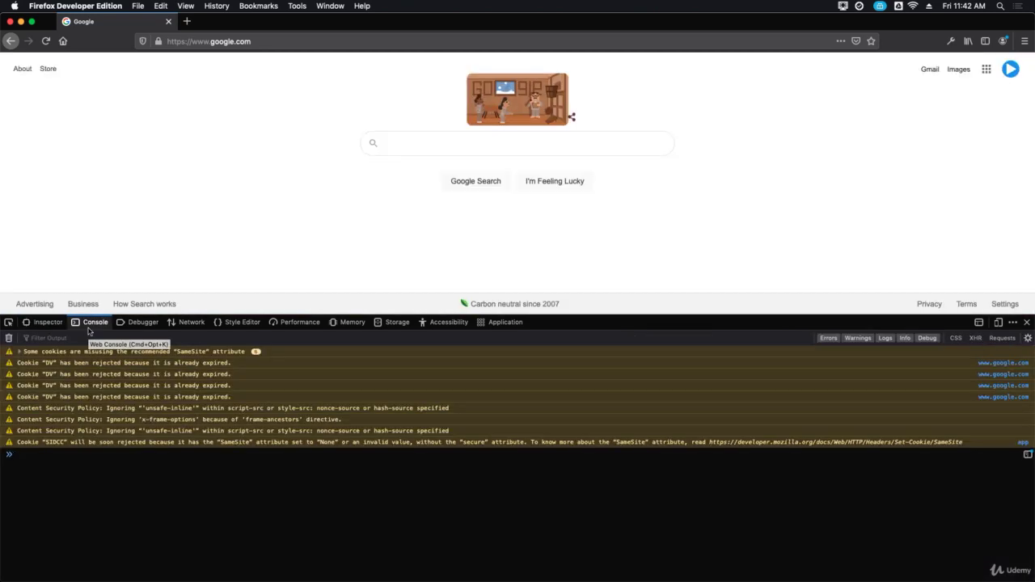
pyautogui.click(9, 338)
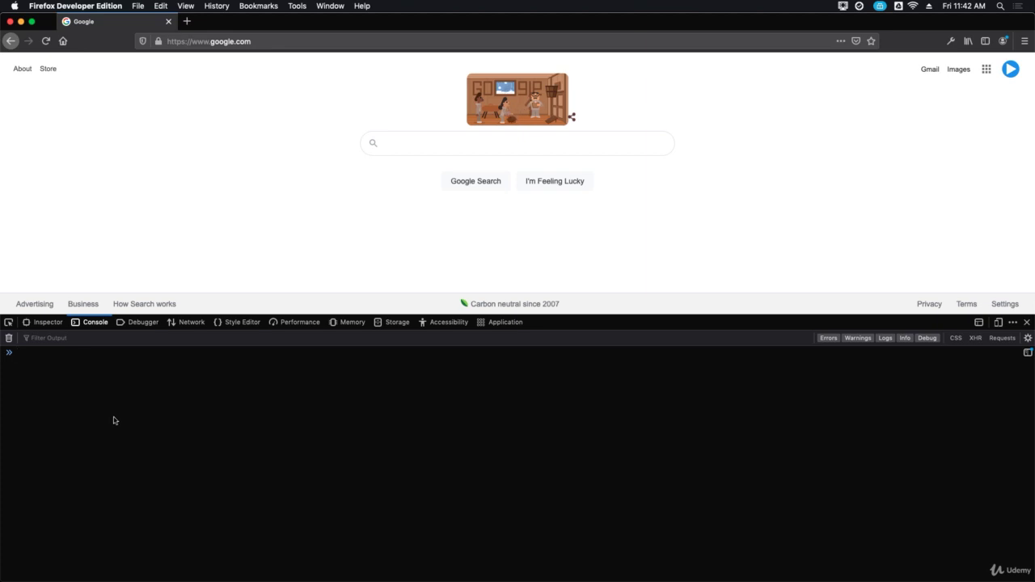
pyautogui.click(139, 322)
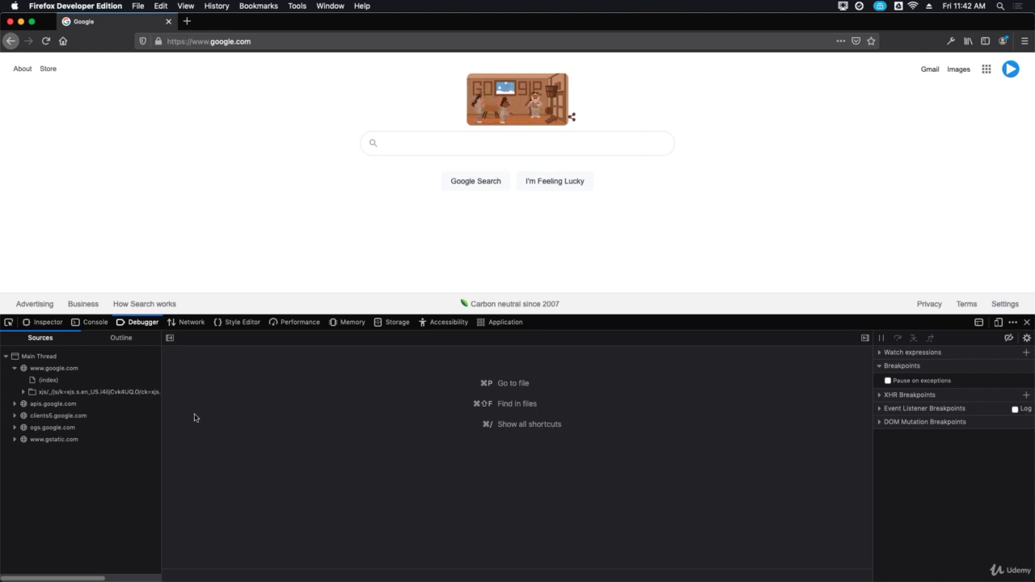
pyautogui.click(190, 322)
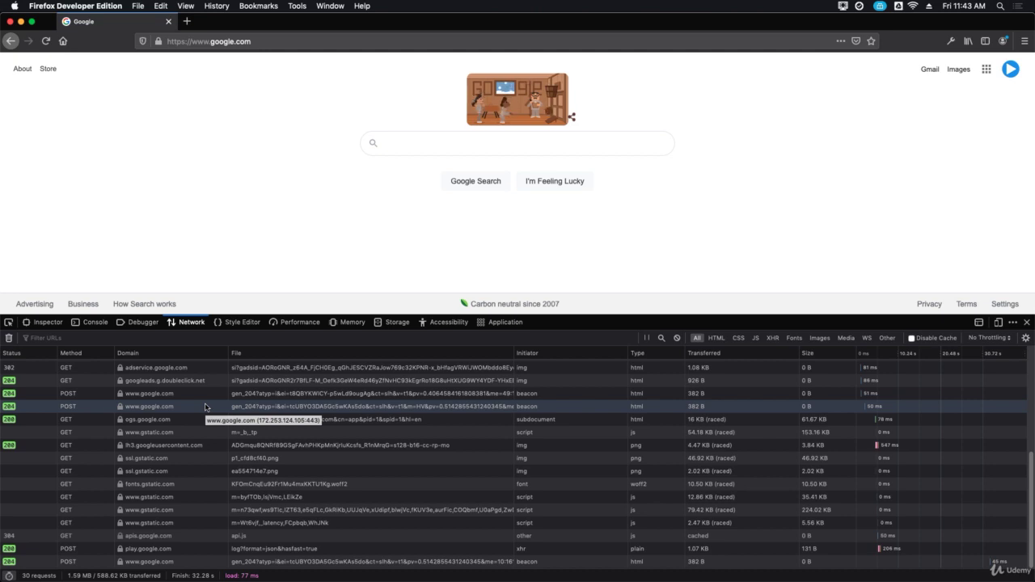
# - In the Style Editor, add a new sheet with body { background: pink; } to turn the page pink
pyautogui.click(241, 322)
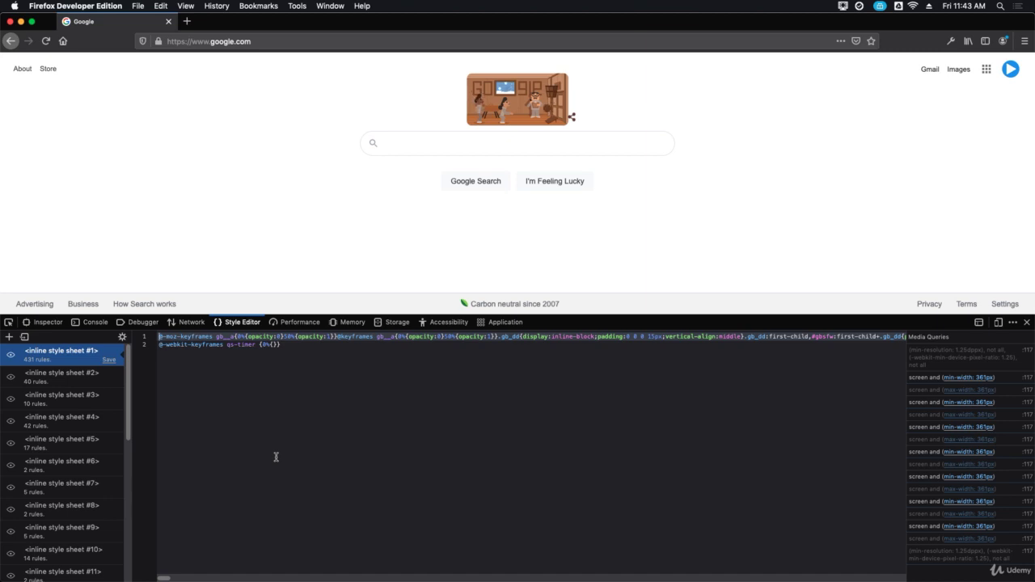
pyautogui.click(9, 338)
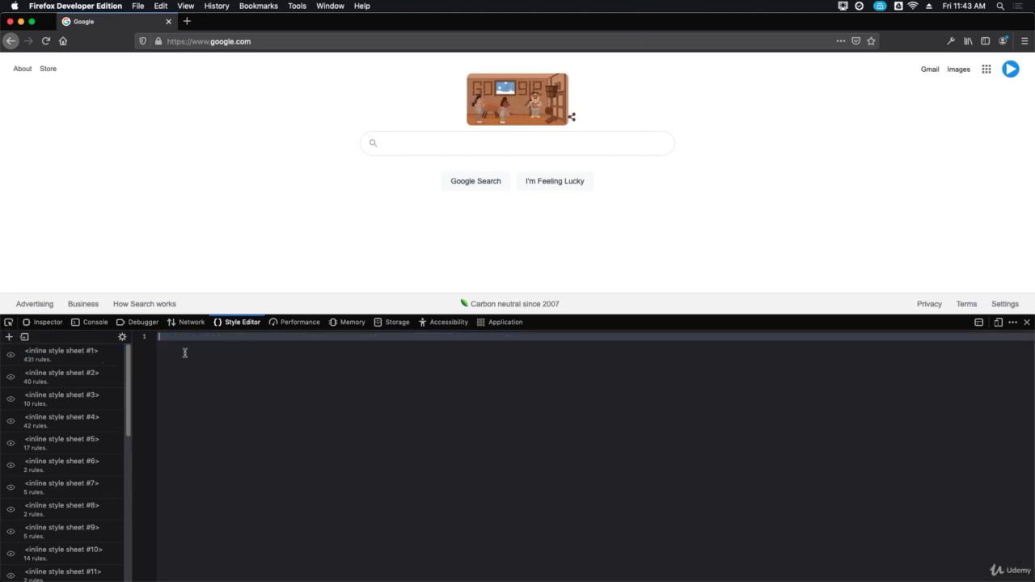
pyautogui.write('body')
pyautogui.press('Escape')
pyautogui.write('P')
pyautogui.press('BackSpace')
pyautogui.write('{')
pyautogui.press('Return')
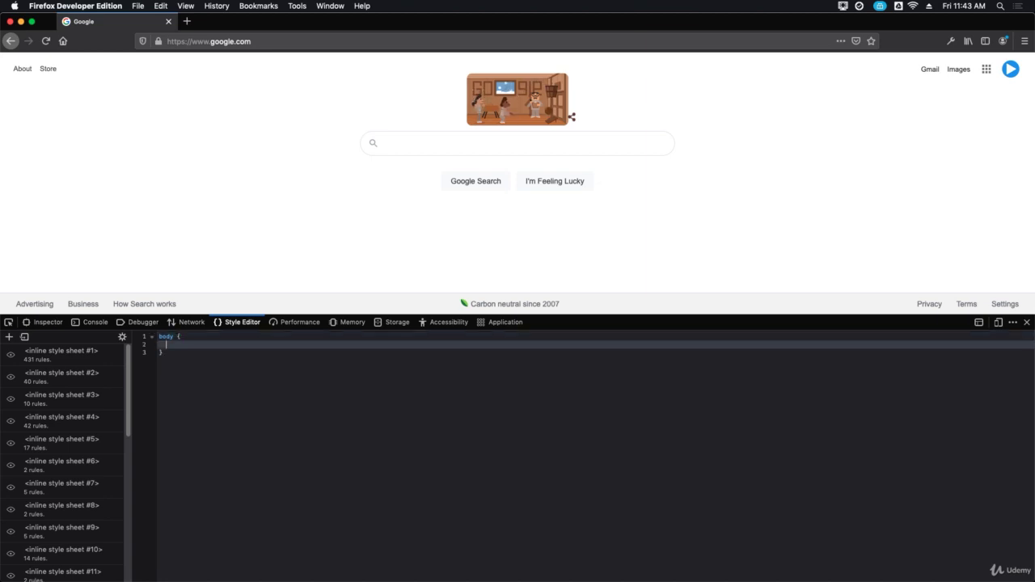
pyautogui.write('background')
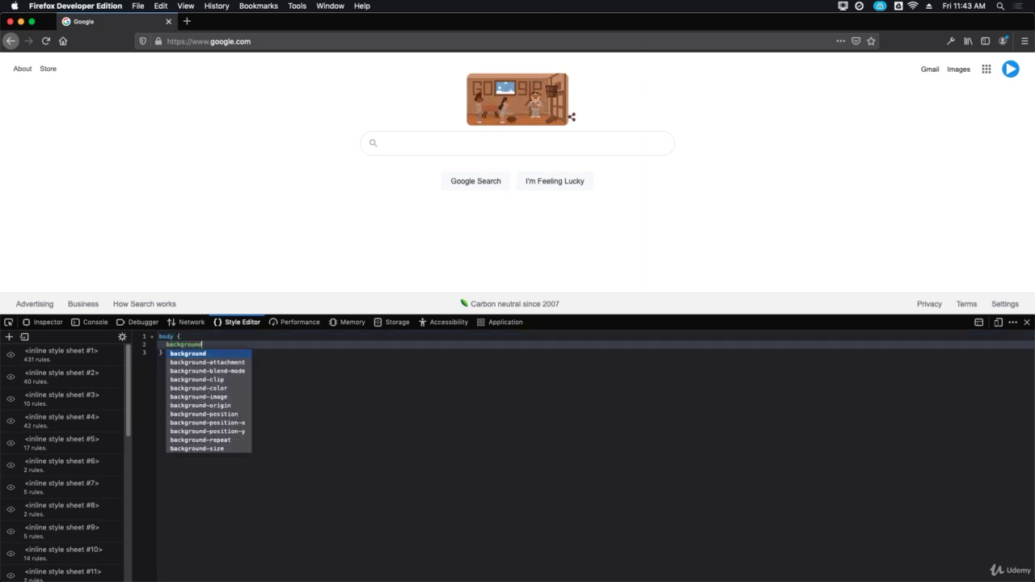
pyautogui.write(': pink;')
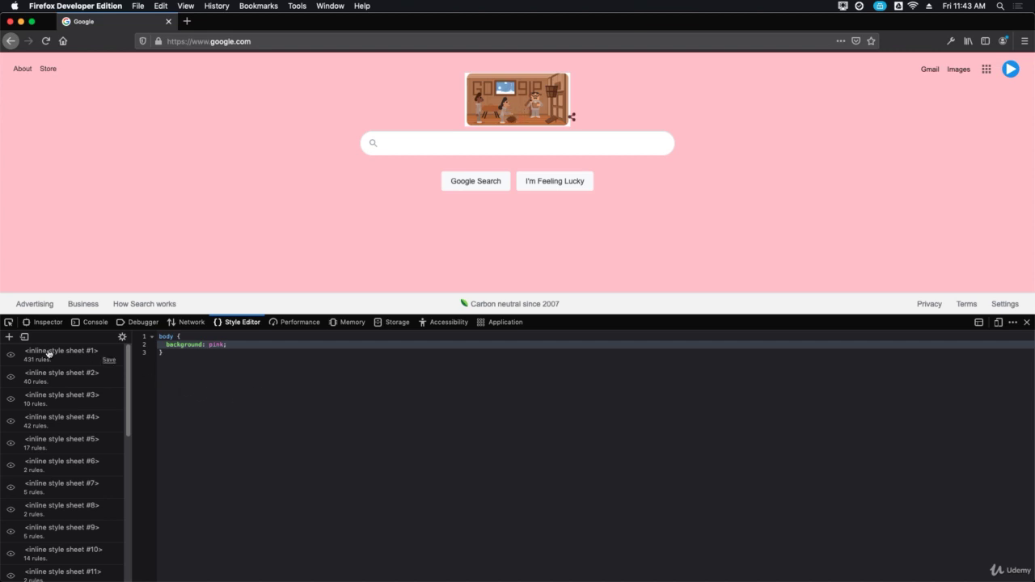
# - Cancel saving the sheet and delete all its CSS so the page is white again
pyautogui.click(109, 361)
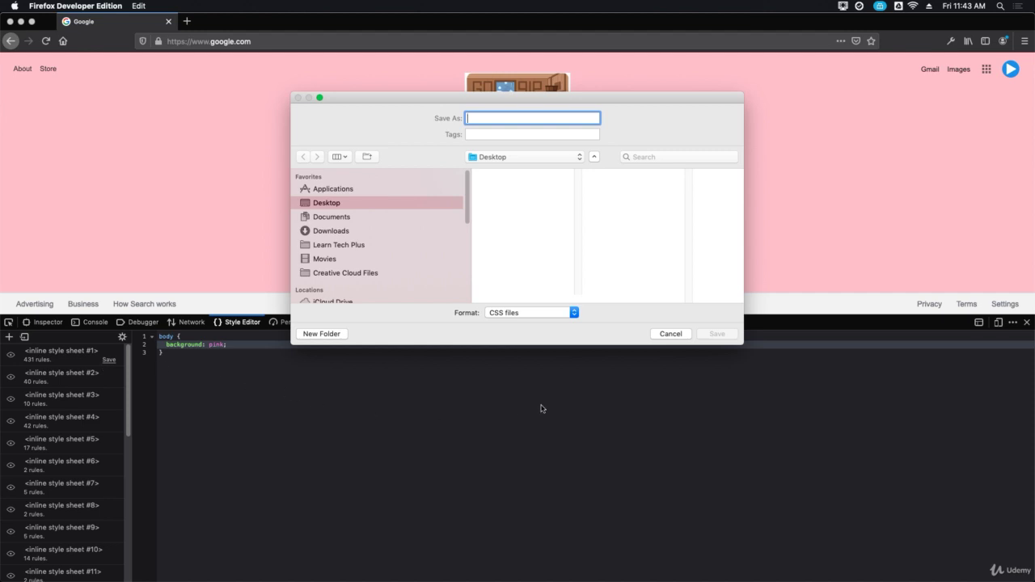
pyautogui.click(657, 337)
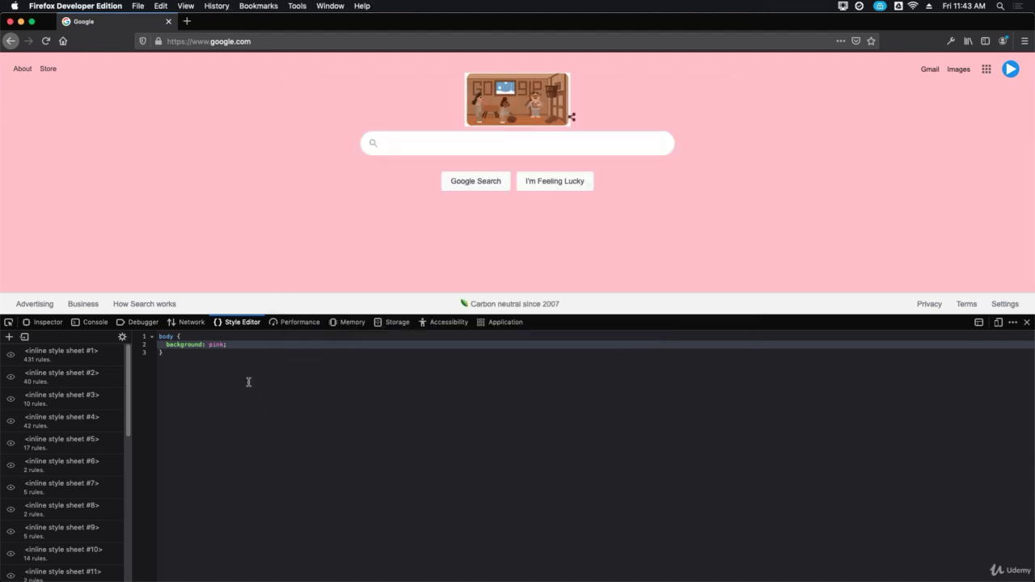
pyautogui.press('super+a')
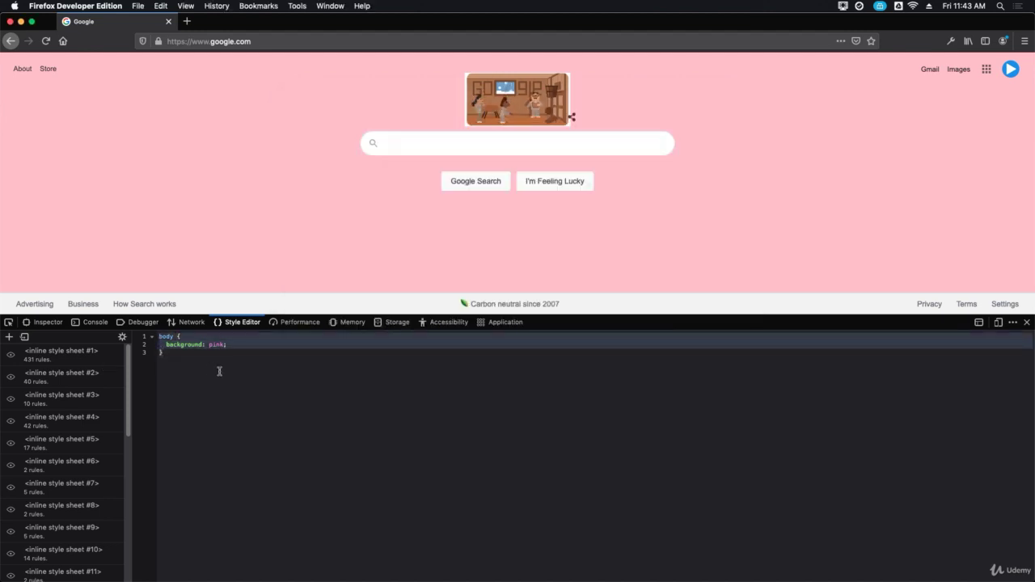
pyautogui.press('BackSpace')
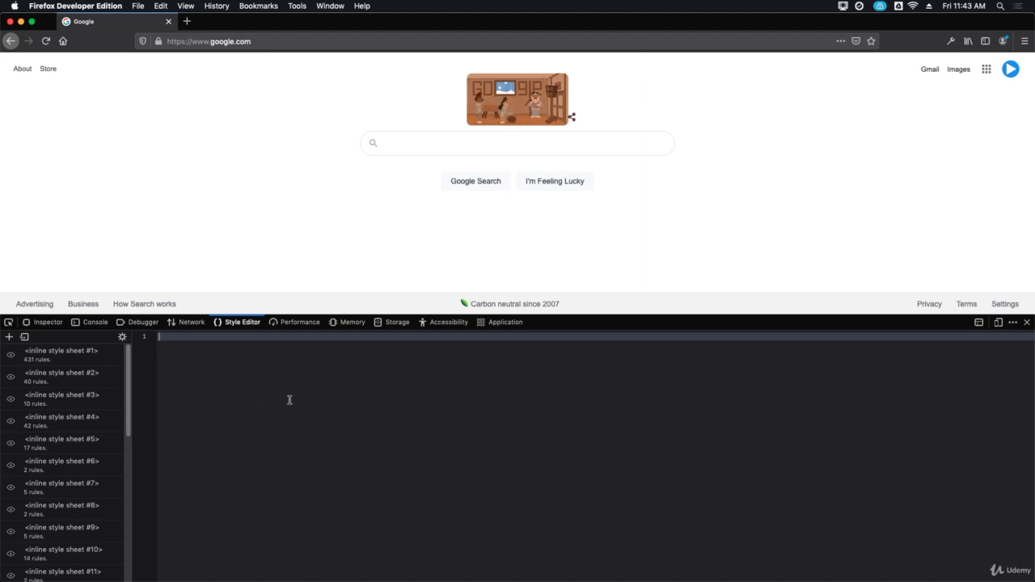
# - Browse the Performance, Memory, Storage and Accessibility panels, ending on Application with no service workers
pyautogui.click(296, 322)
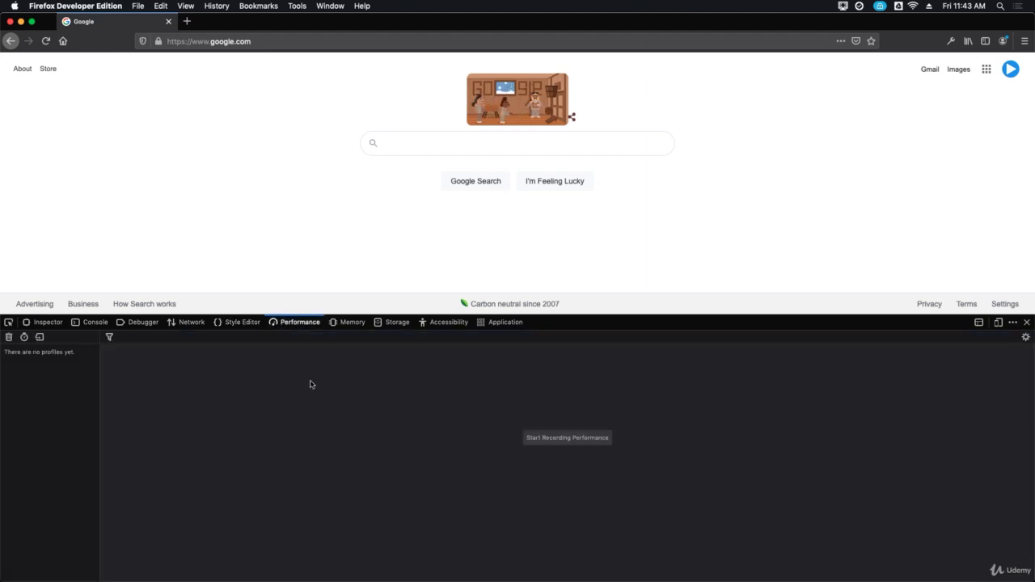
pyautogui.click(346, 322)
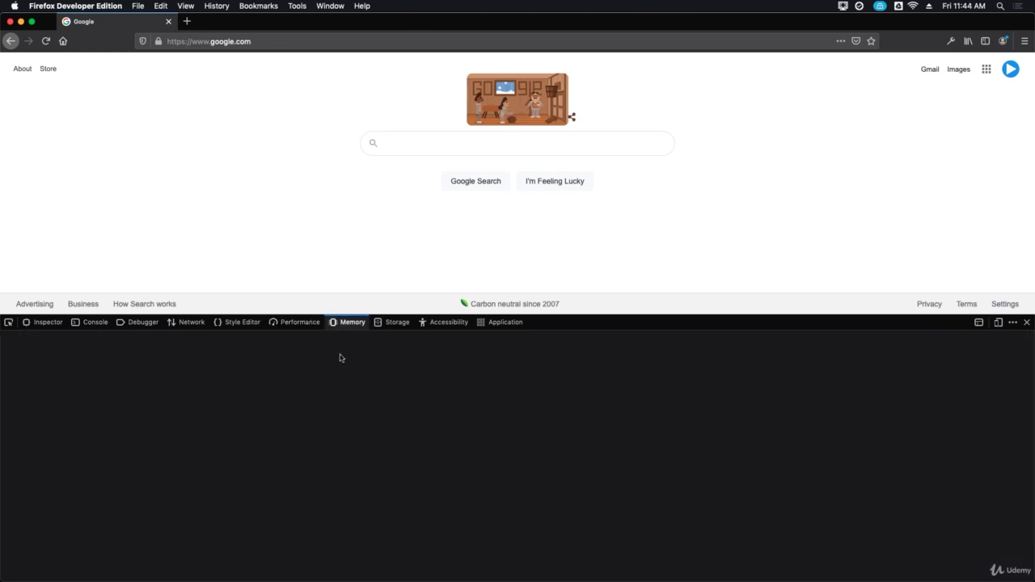
pyautogui.click(394, 322)
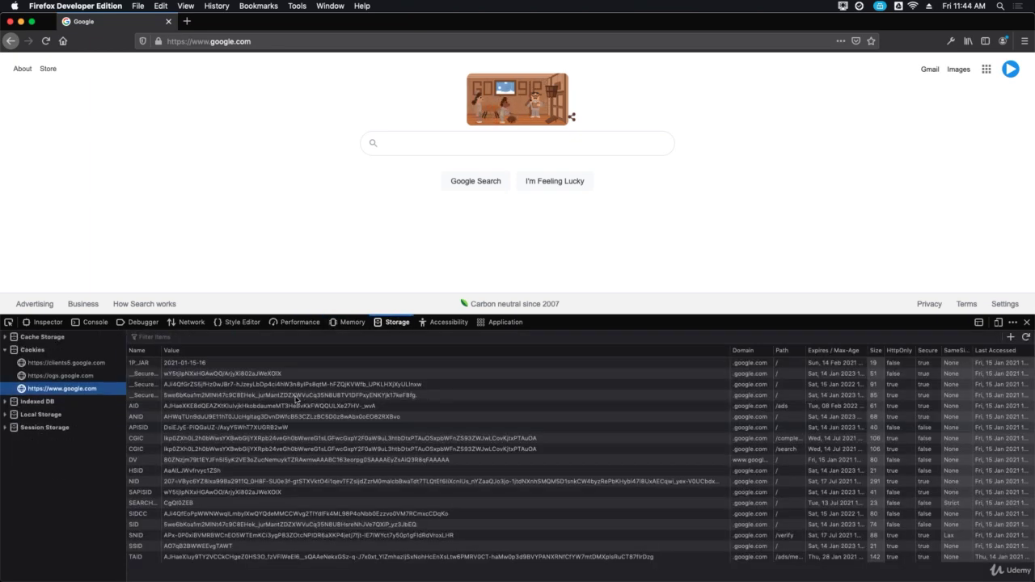
pyautogui.click(444, 322)
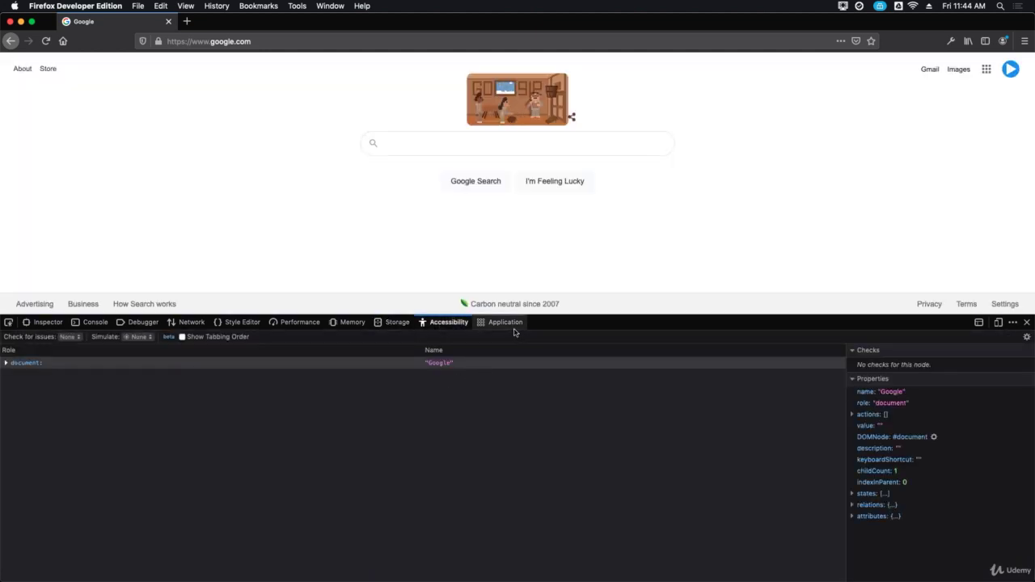
pyautogui.click(511, 323)
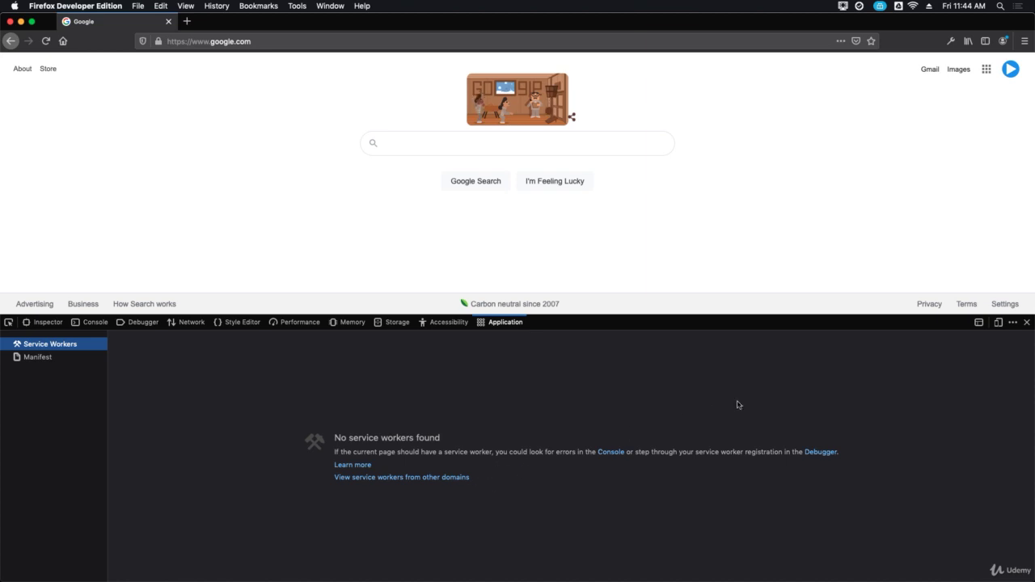
# - Switch to the 320 × 480 responsive view, hide the toolbox, and enable Laptop with touch in the device list
pyautogui.click(996, 326)
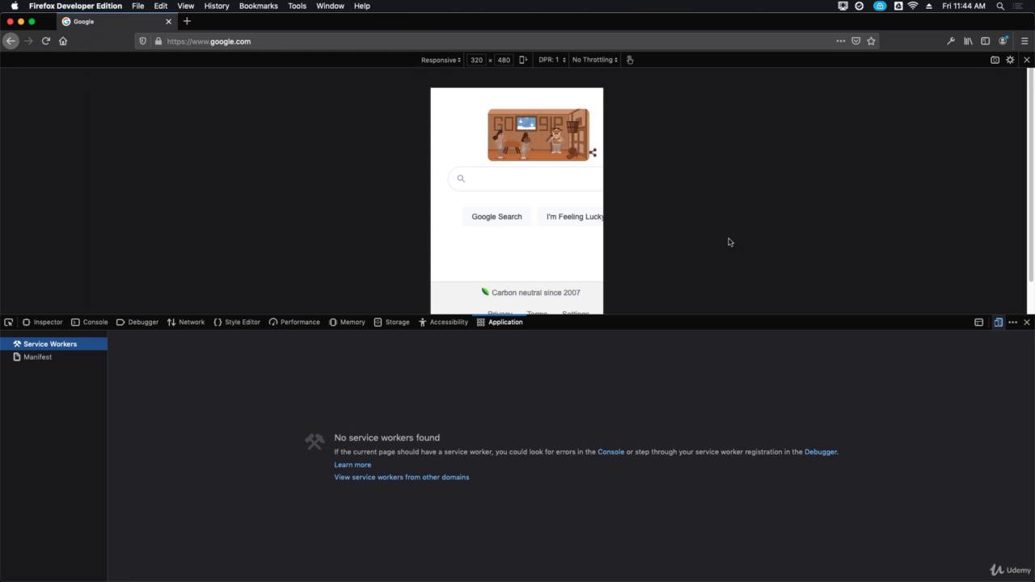
pyautogui.press('super+alt+i')
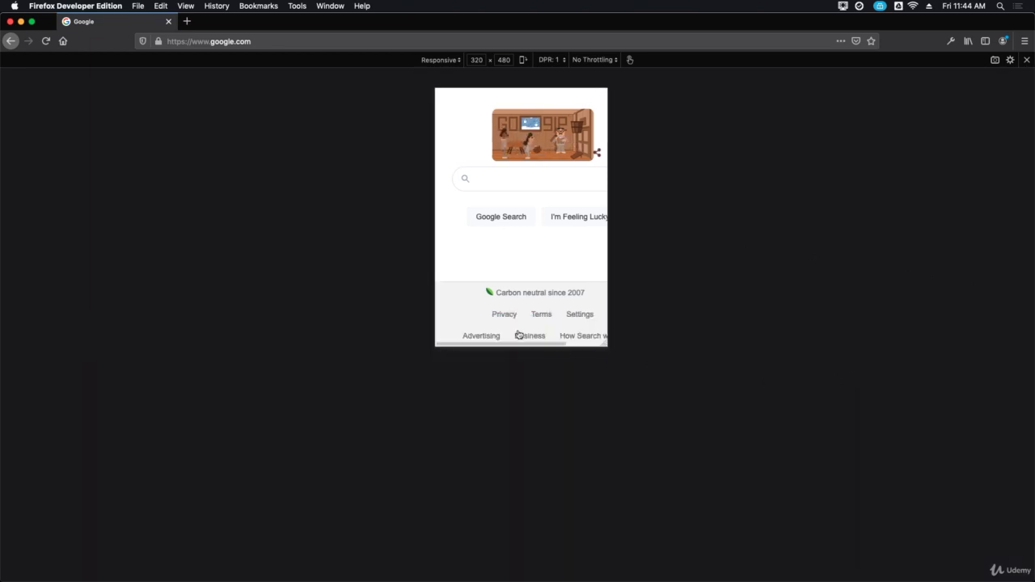
pyautogui.click(441, 60)
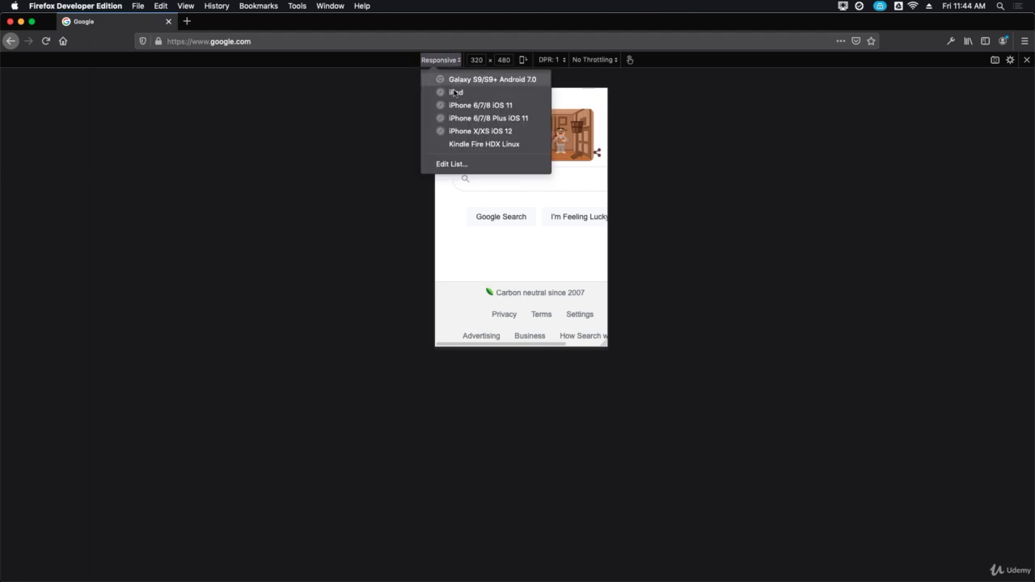
pyautogui.click(453, 164)
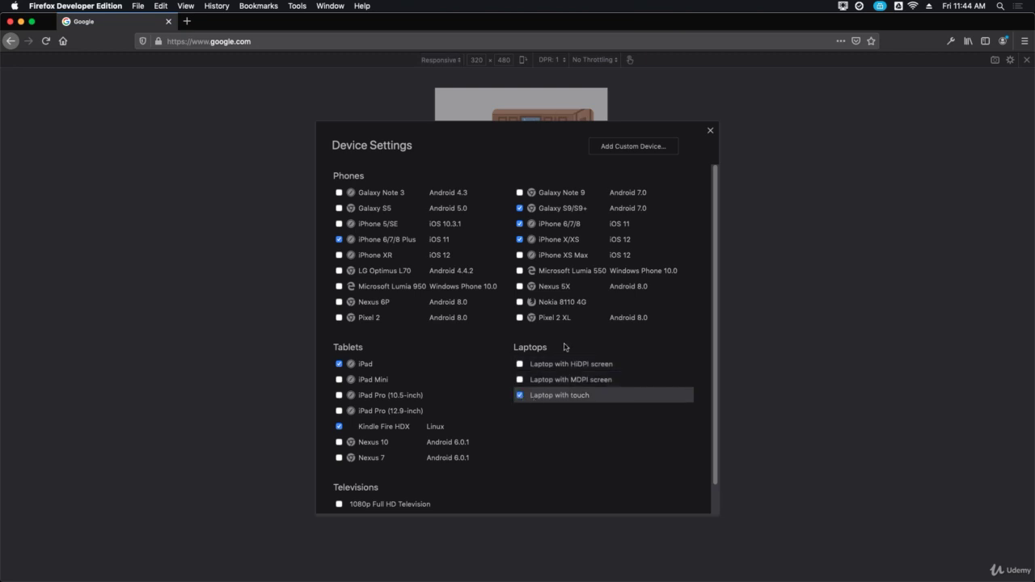
pyautogui.click(522, 396)
pyautogui.click(709, 131)
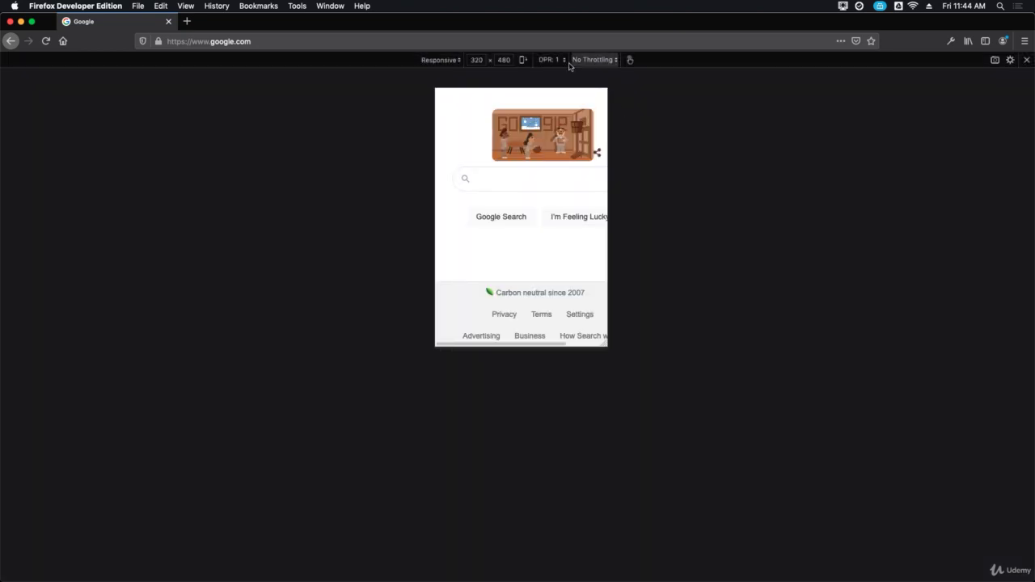
# - Simulate Laptop with touch at 1280 × 950 and dismiss the reload notice
pyautogui.click(441, 60)
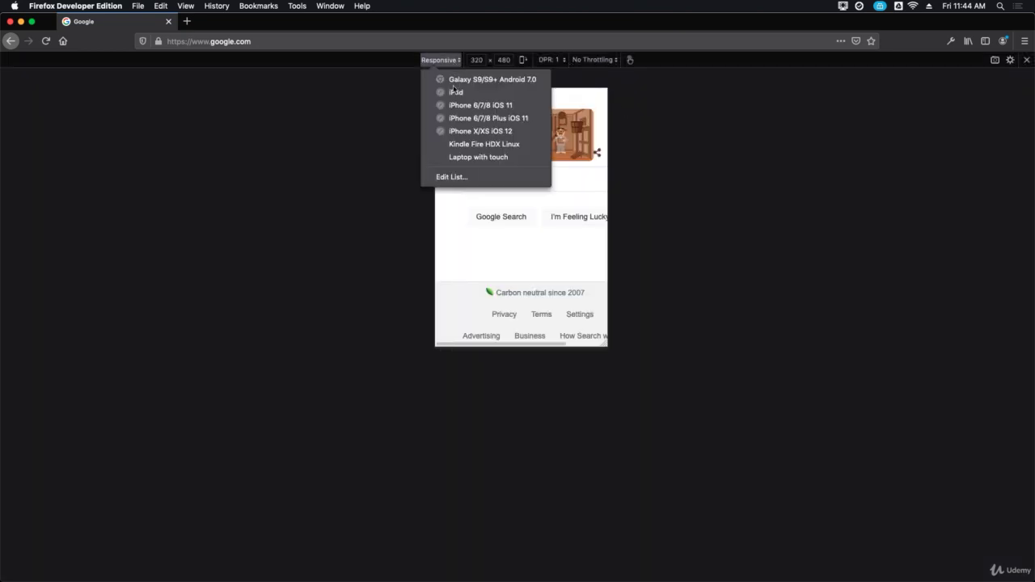
pyautogui.click(463, 159)
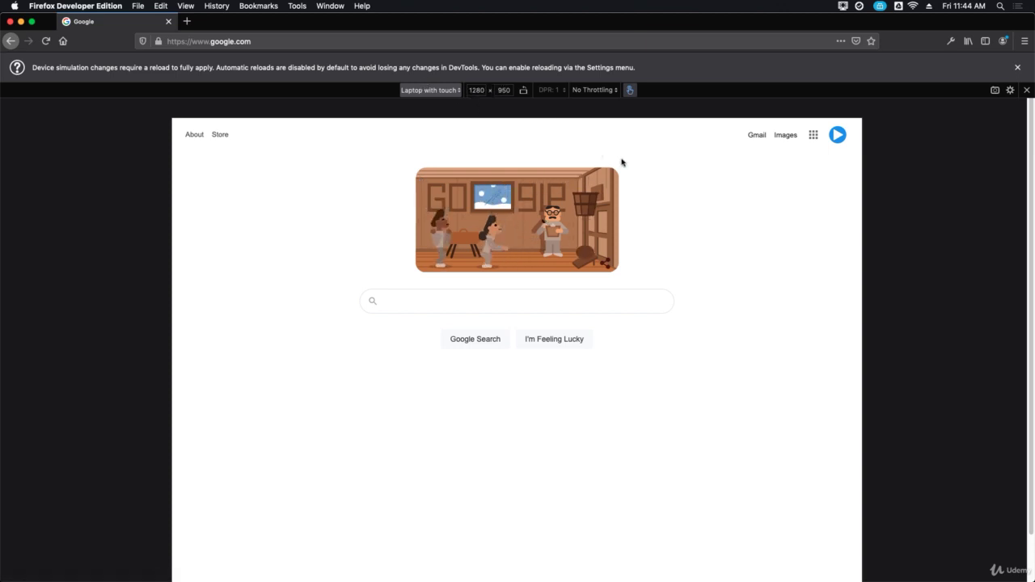
pyautogui.click(1017, 67)
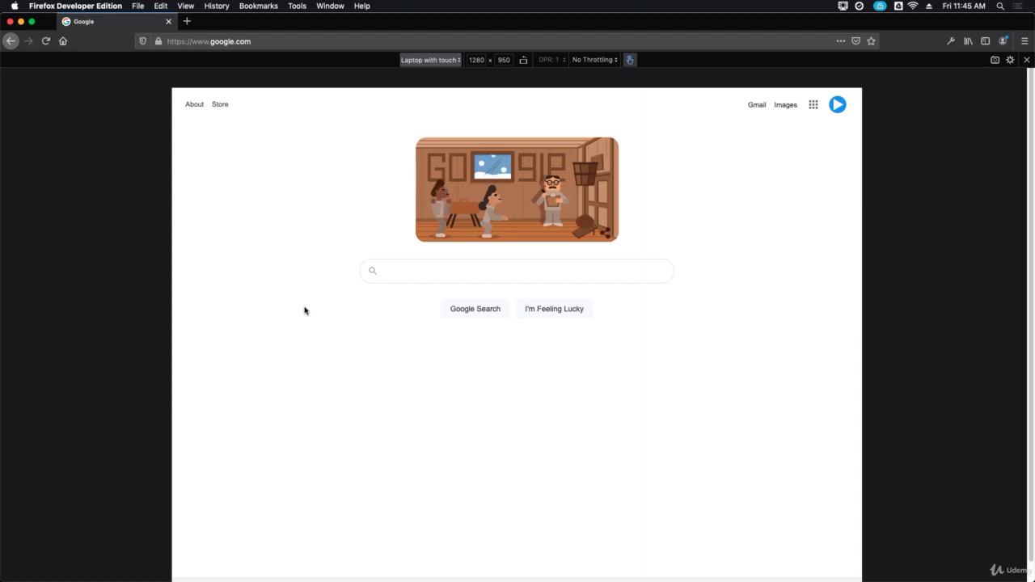
pyautogui.click(422, 60)
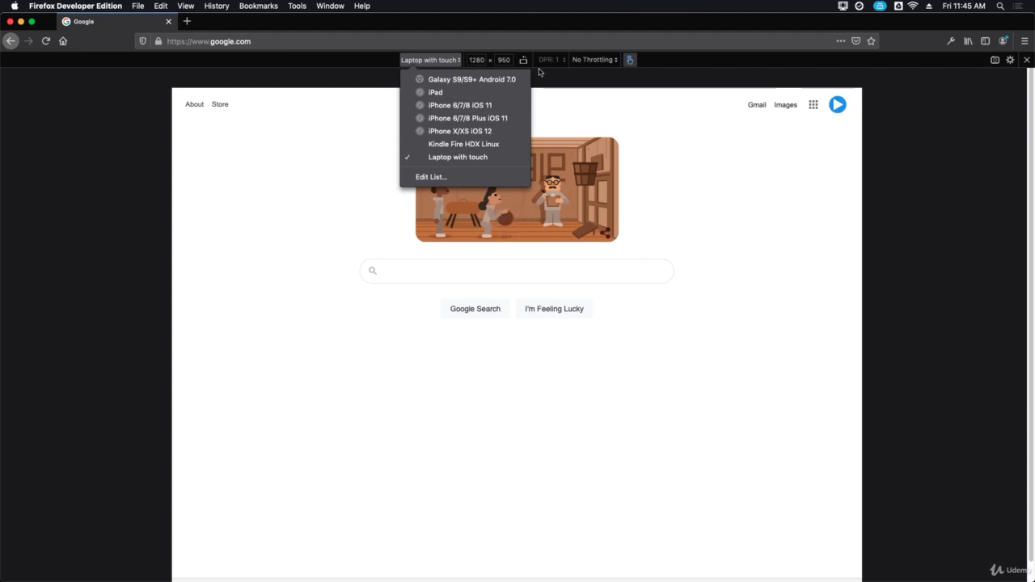
pyautogui.click(500, 162)
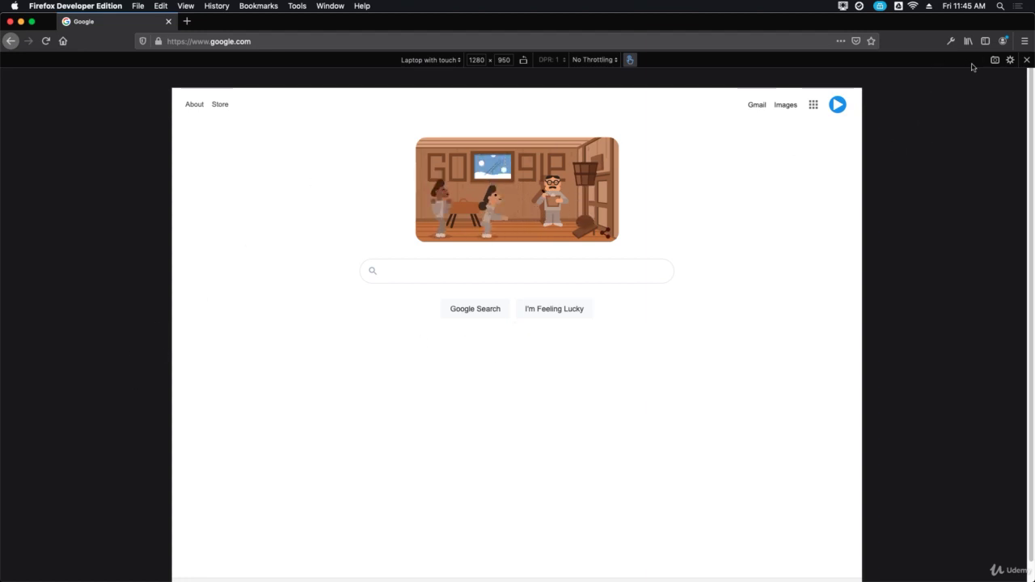
# - Exit the responsive view, reopen the Inspector on Google, and start the Eyedropper colour picker
pyautogui.click(1025, 61)
pyautogui.rightClick(583, 380)
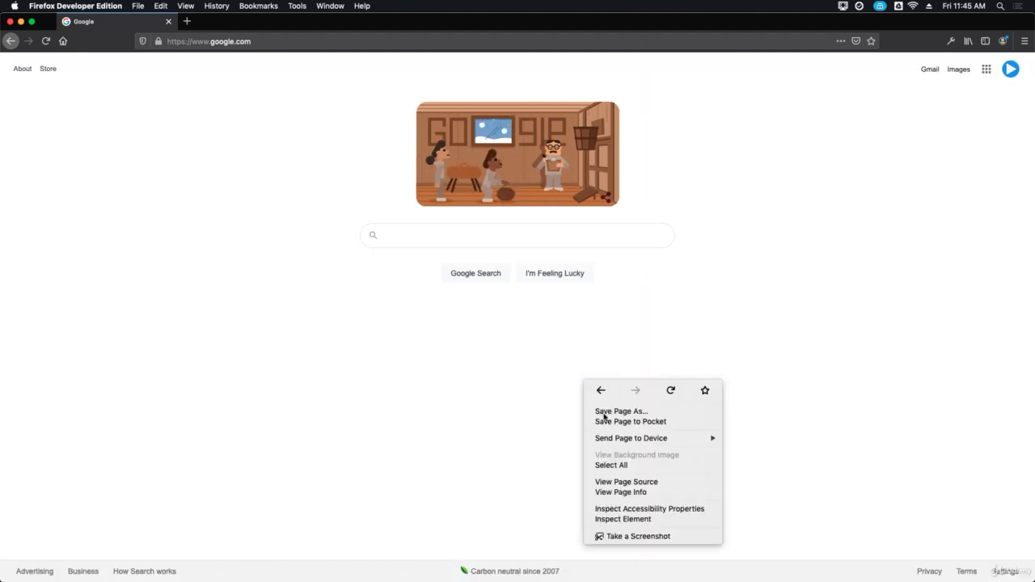
pyautogui.click(648, 519)
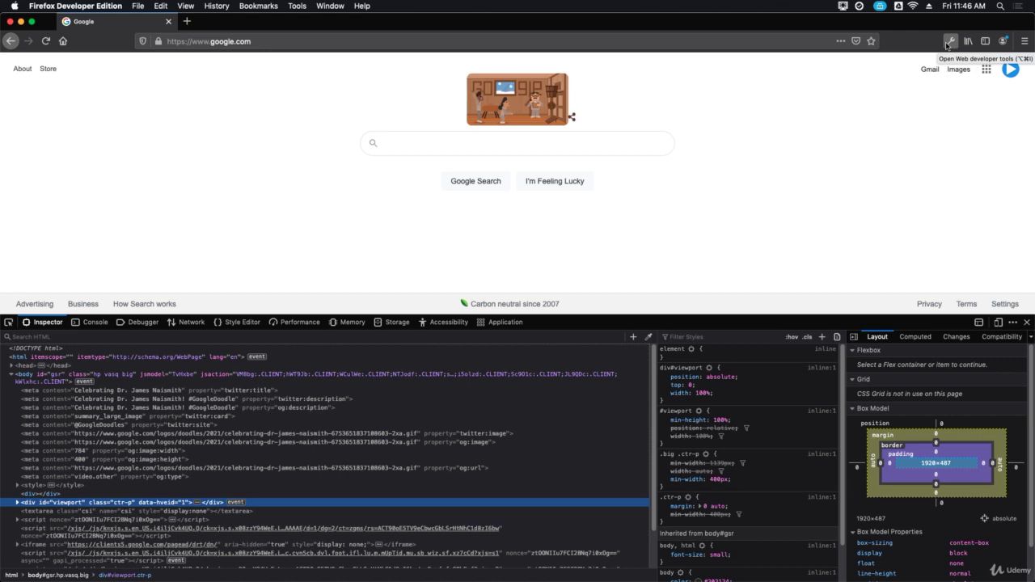
pyautogui.click(949, 41)
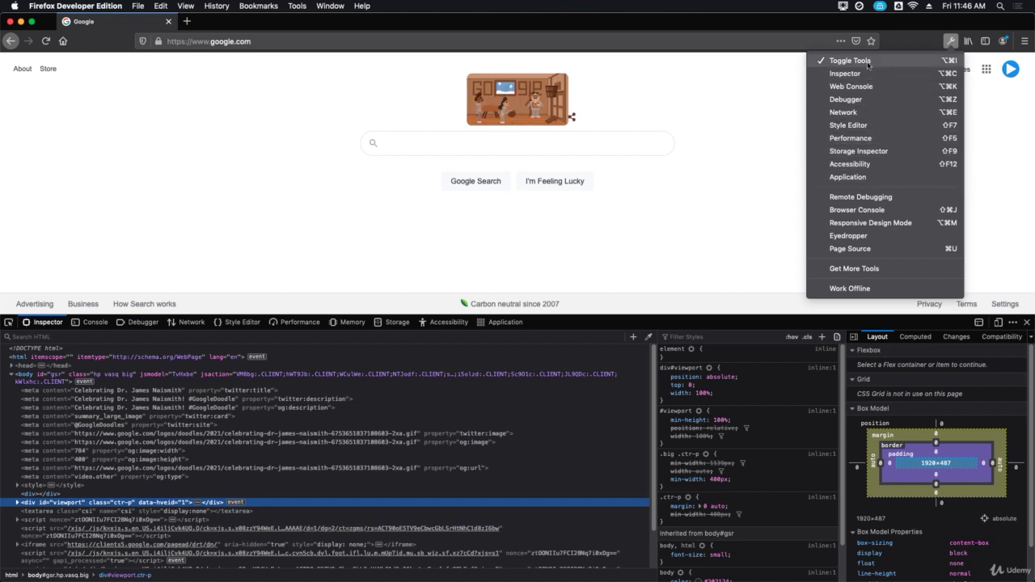
pyautogui.click(847, 235)
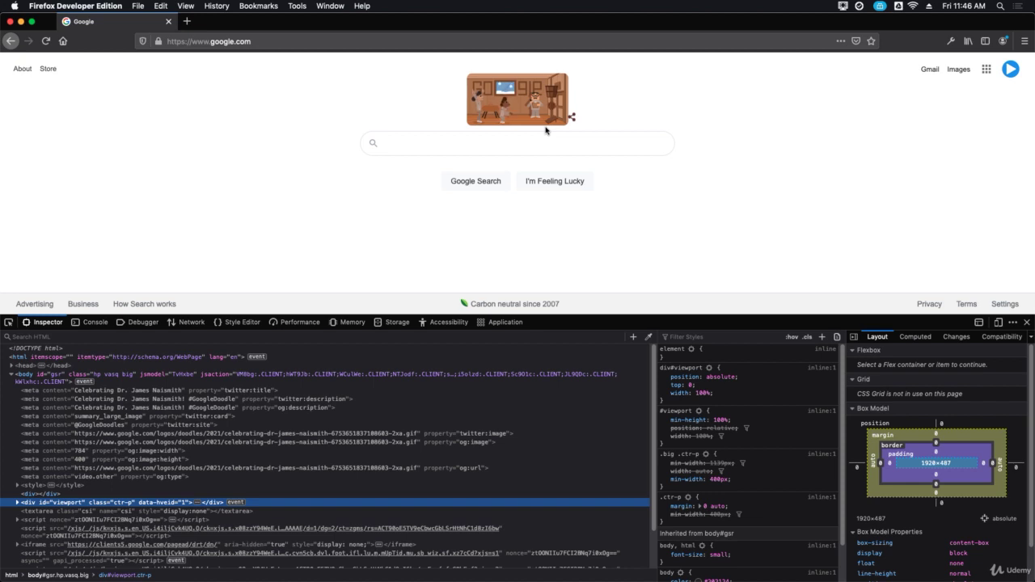
pyautogui.click(950, 41)
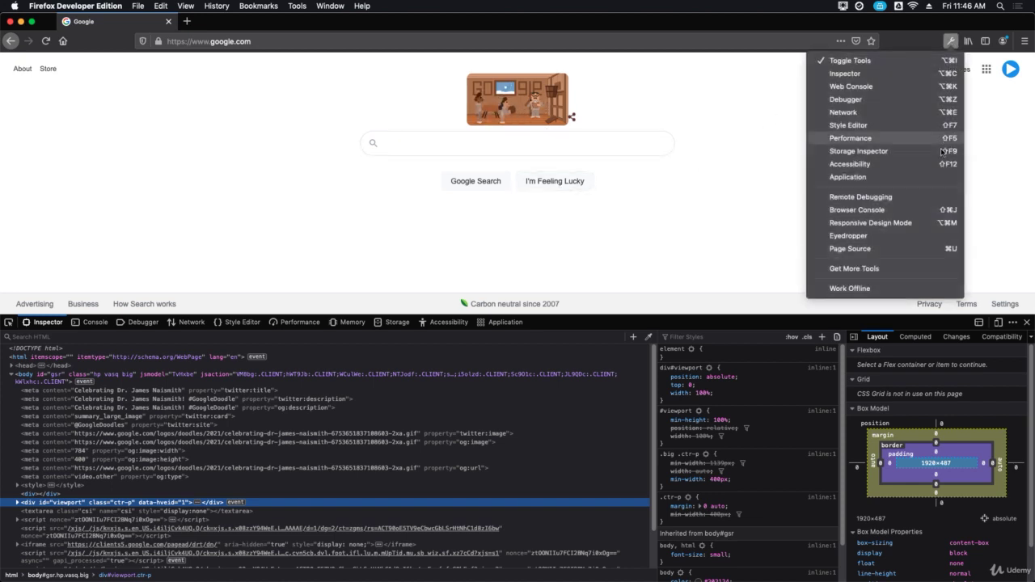
pyautogui.click(893, 248)
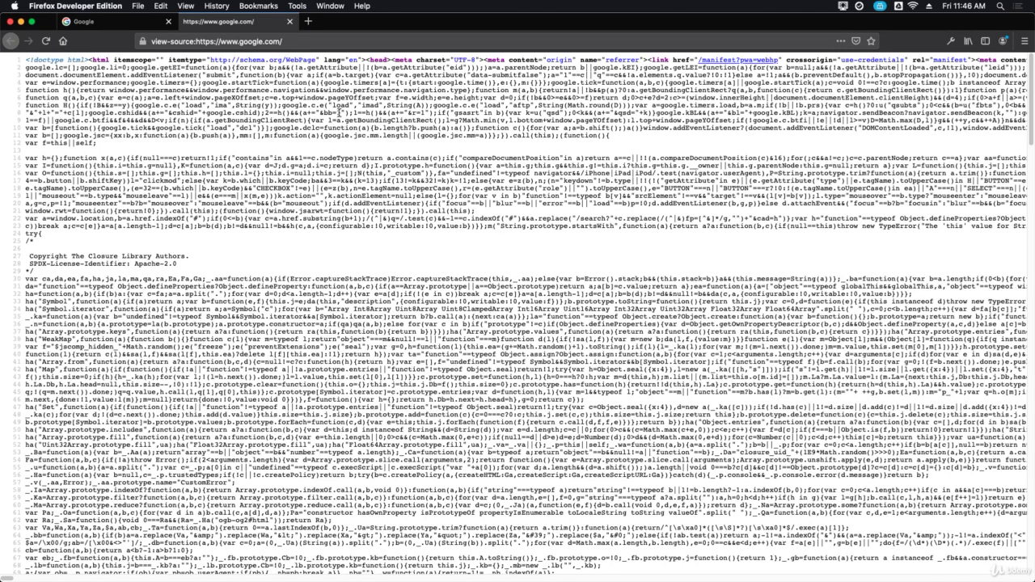
pyautogui.scroll(-1, 338, 113)
pyautogui.click(289, 22)
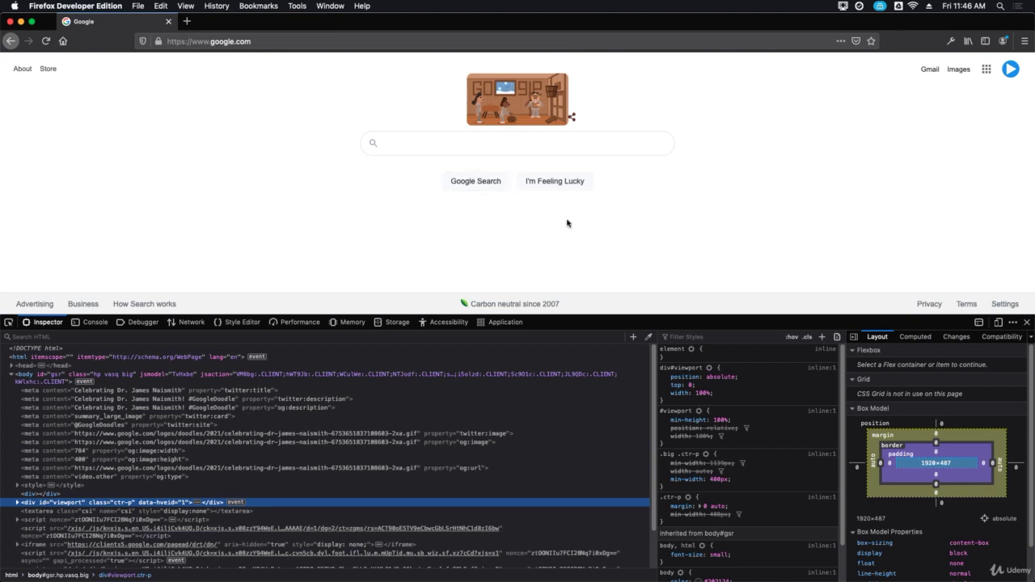
pyautogui.rightClick(699, 156)
pyautogui.press('Escape')
# - Choose Get More Tools from the wrench menu and scroll through the Web Developer's Toolbox add-ons
pyautogui.click(950, 41)
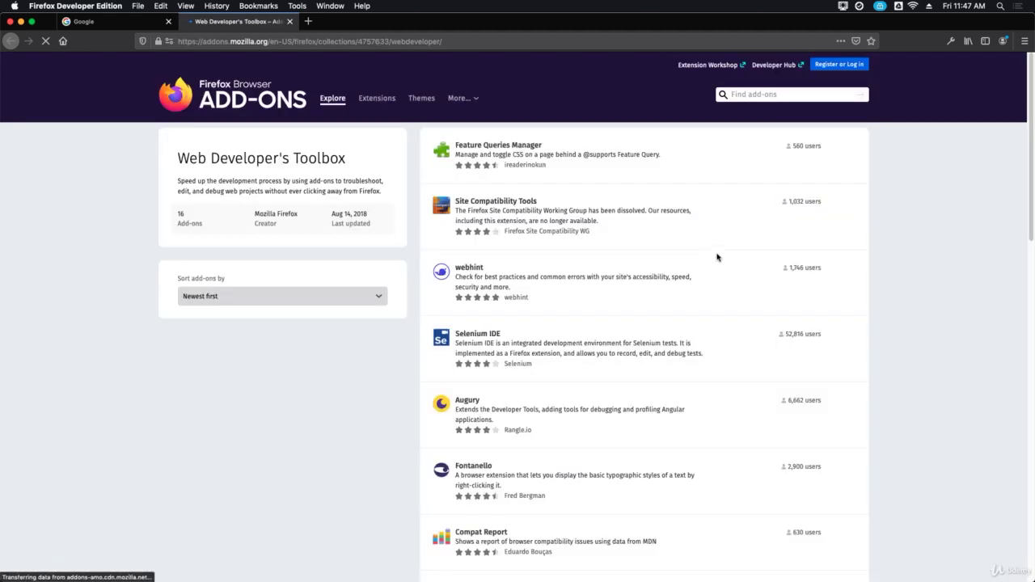
pyautogui.scroll(-5, 556, 328)
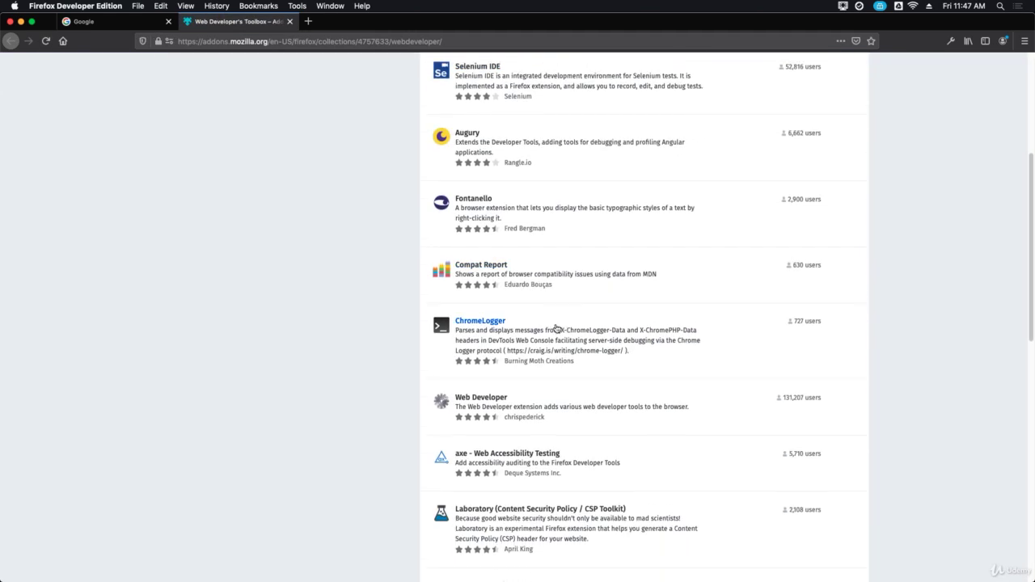
pyautogui.scroll(-4, 556, 328)
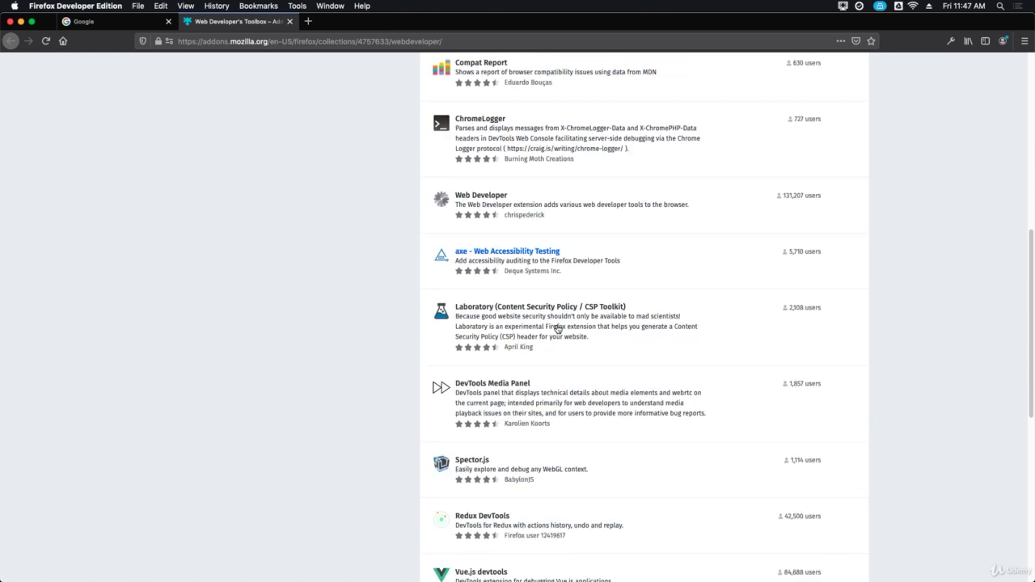
pyautogui.scroll(-3, 557, 329)
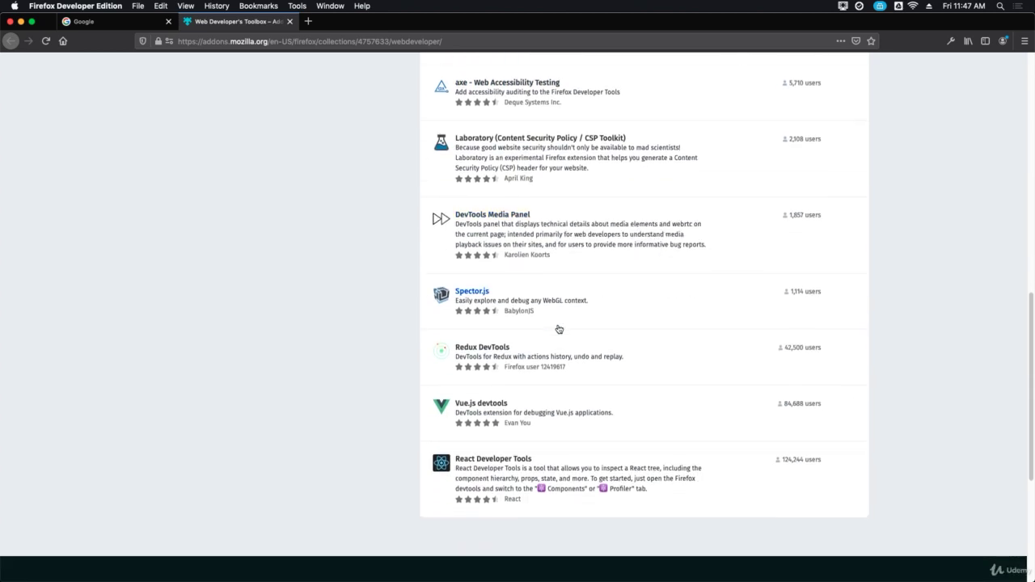
pyautogui.scroll(10, 558, 329)
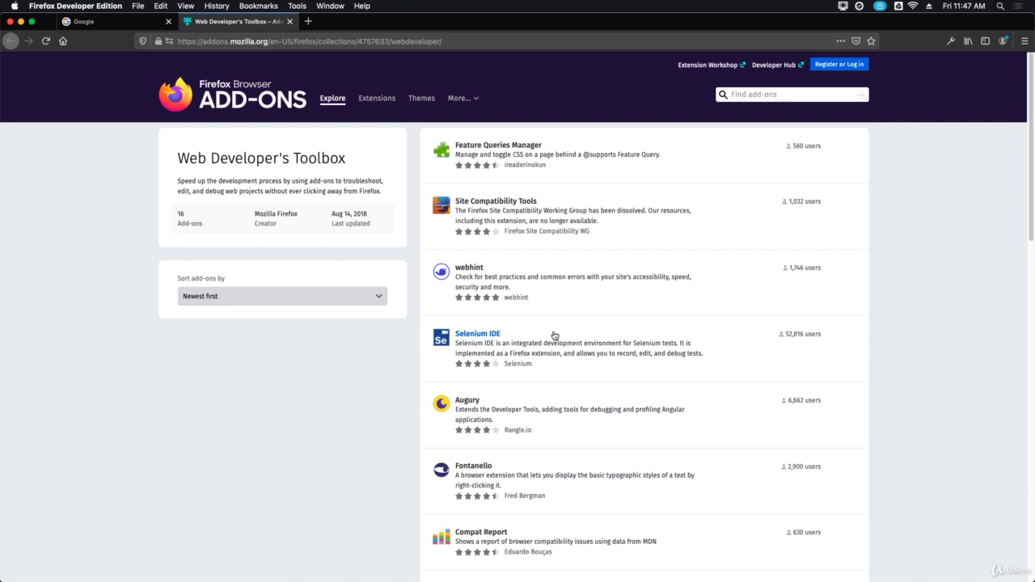
# - Close the Web Developer's Toolbox tab, then close the developer tools docked below Google
pyautogui.click(289, 22)
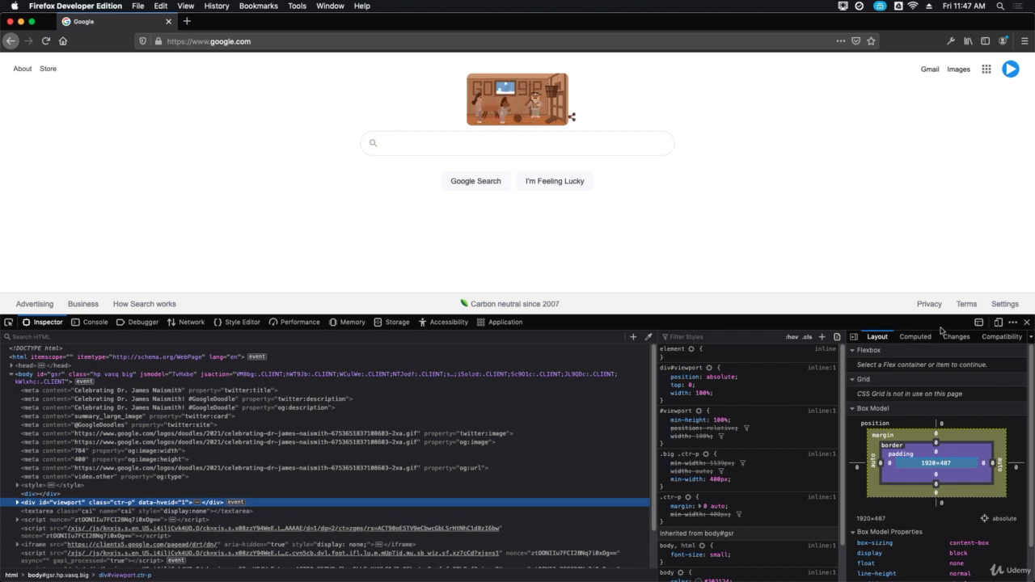
pyautogui.click(1028, 322)
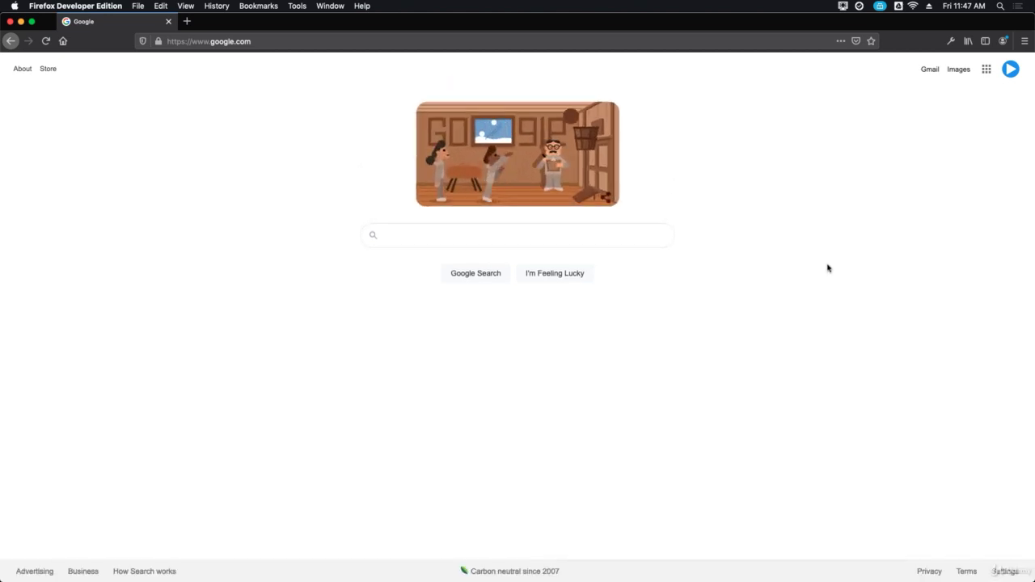